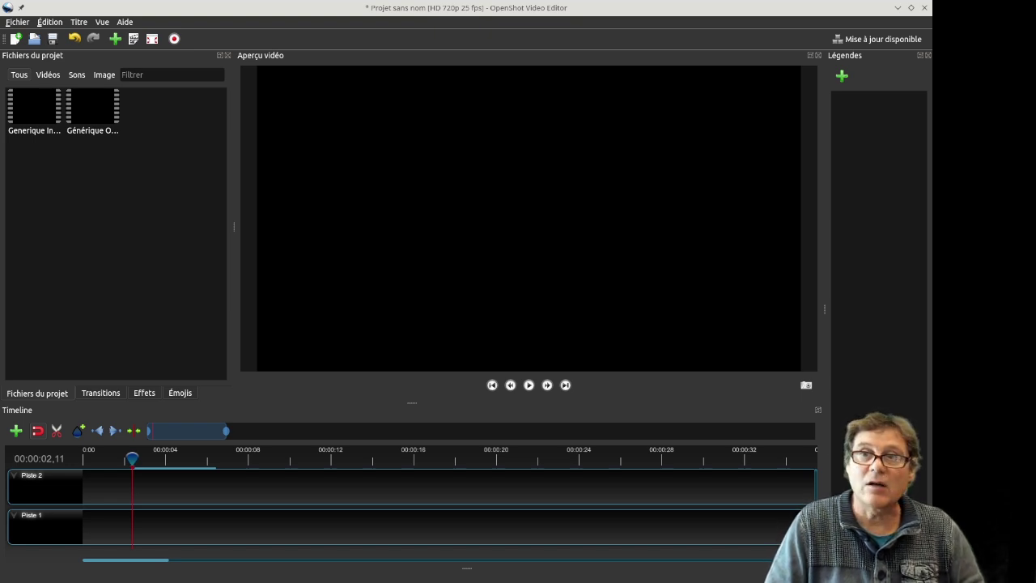
# - Place the Generique Intro clip at the start of Piste 1 and the Générique Outro clip directly after it
pyautogui.moveTo(54, 113); pyautogui.dragTo(96, 525)
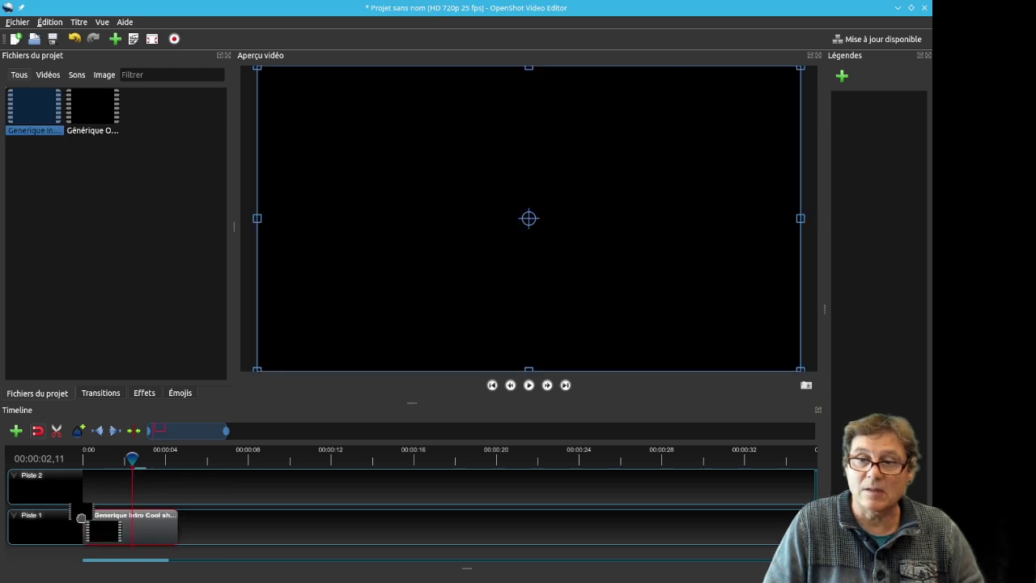
pyautogui.moveTo(89, 109); pyautogui.dragTo(186, 528)
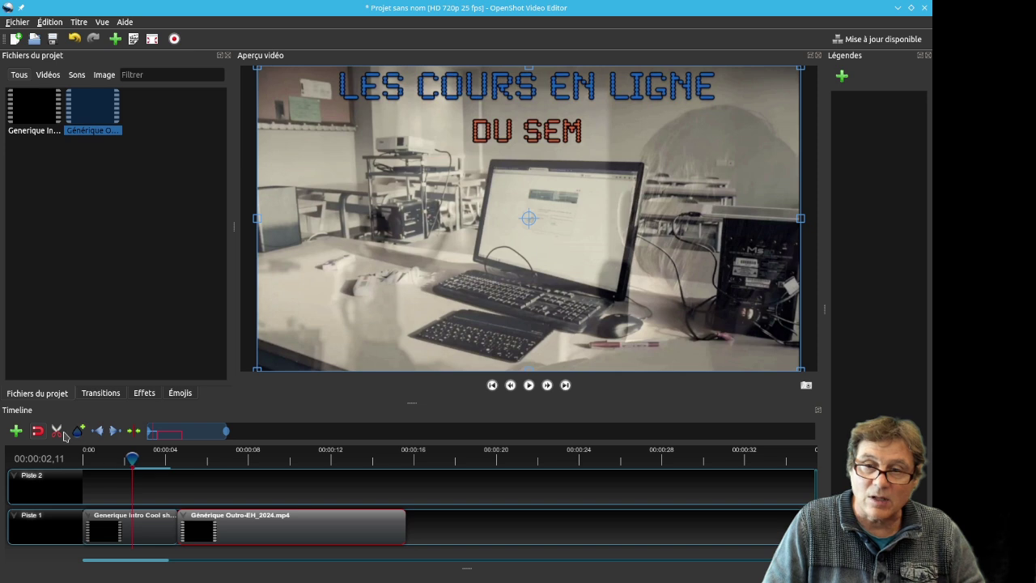
pyautogui.moveTo(196, 519); pyautogui.dragTo(200, 519)
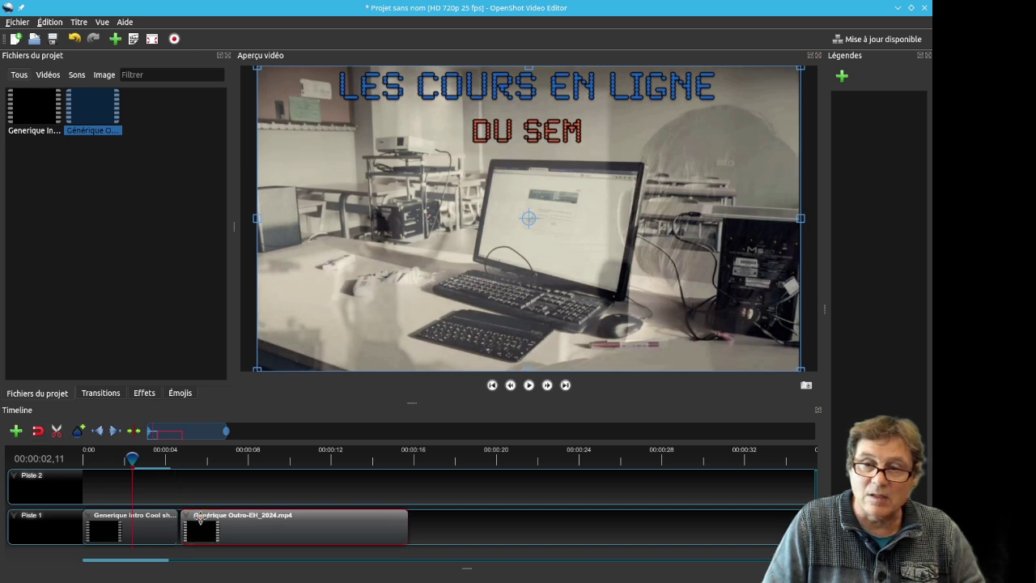
# - Play back the junction between the intro and outro clips, starting from about 4 seconds
pyautogui.click(167, 466)
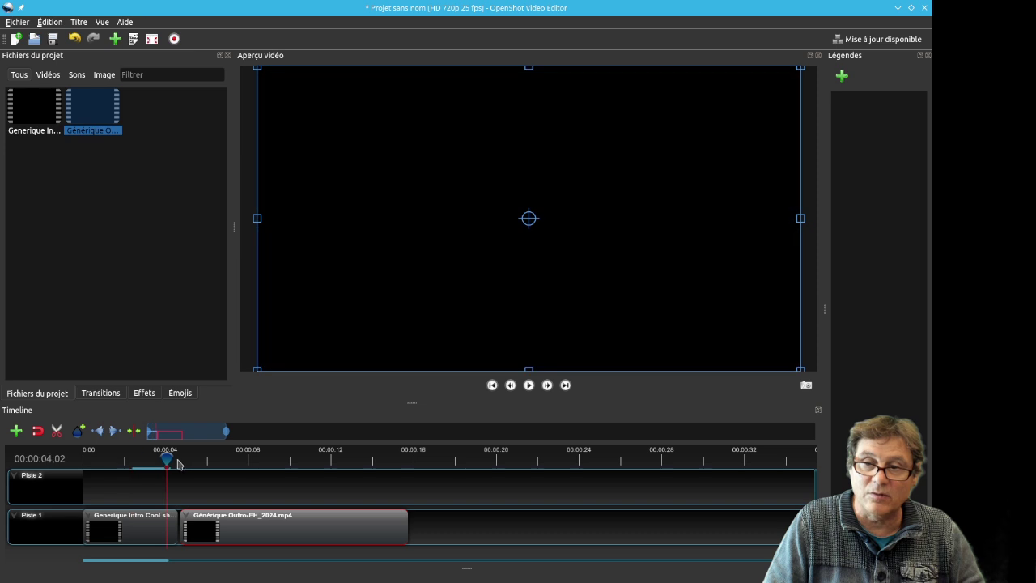
pyautogui.click(530, 385)
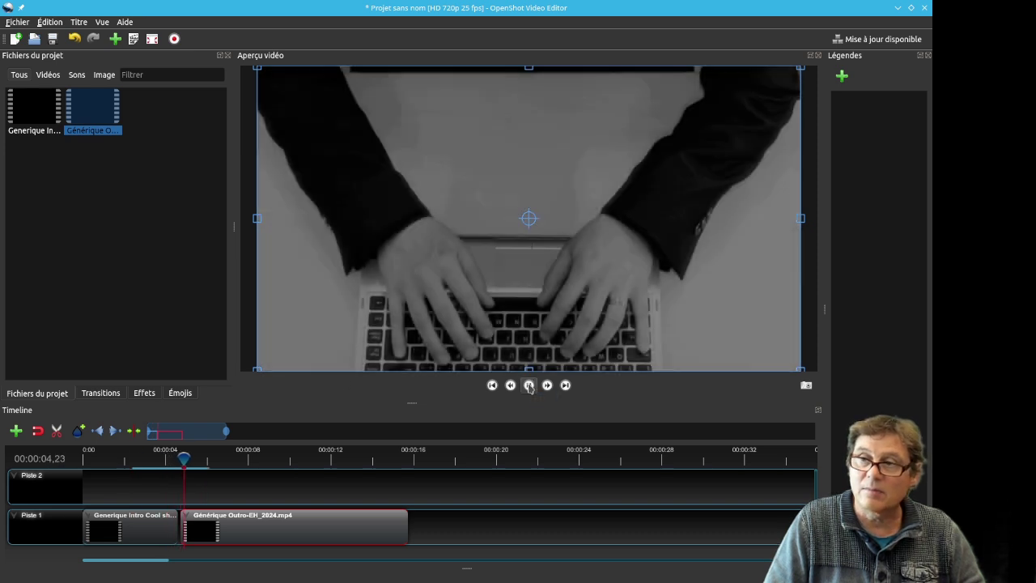
pyautogui.click(529, 387)
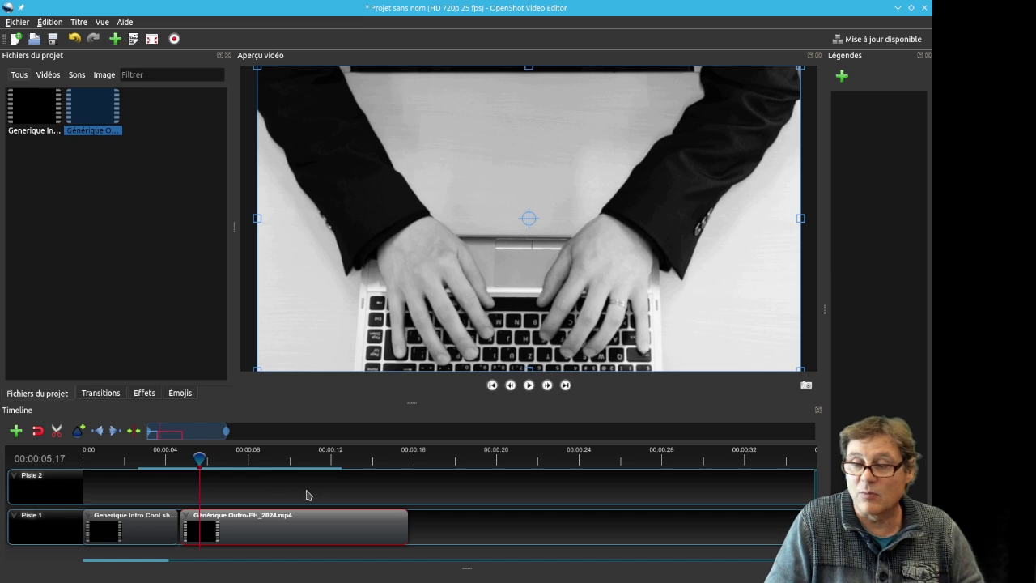
# - Move the outro clip to Piste 2 so it overlaps the end of the intro clip, and play back the overlap
pyautogui.moveTo(323, 528); pyautogui.dragTo(282, 488)
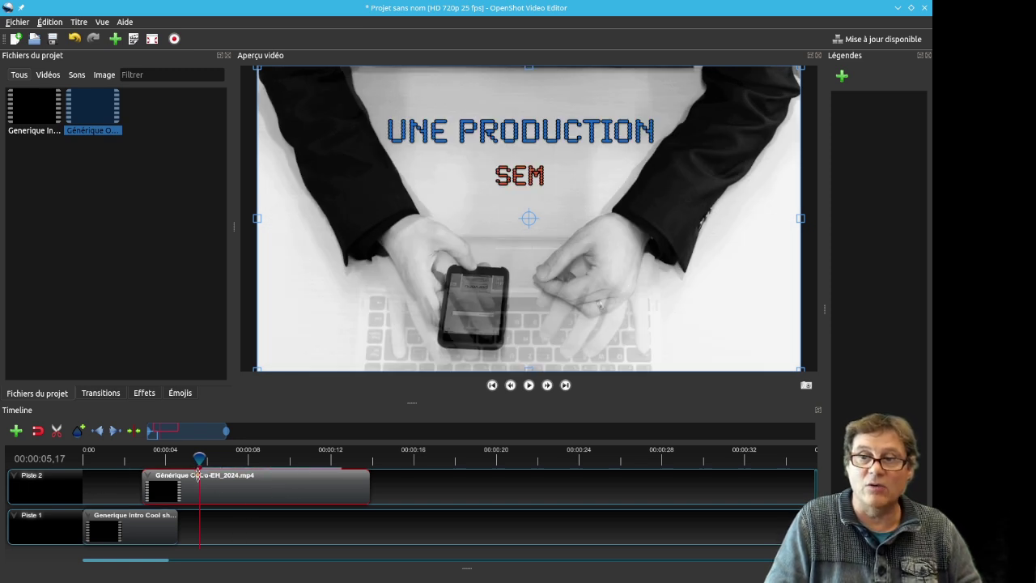
pyautogui.click(132, 459)
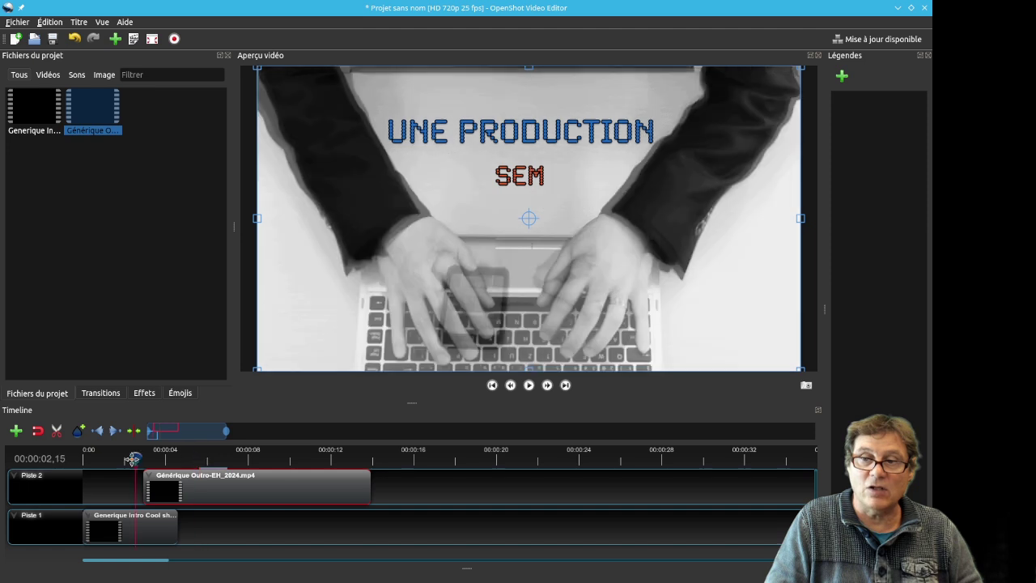
pyautogui.click(130, 459)
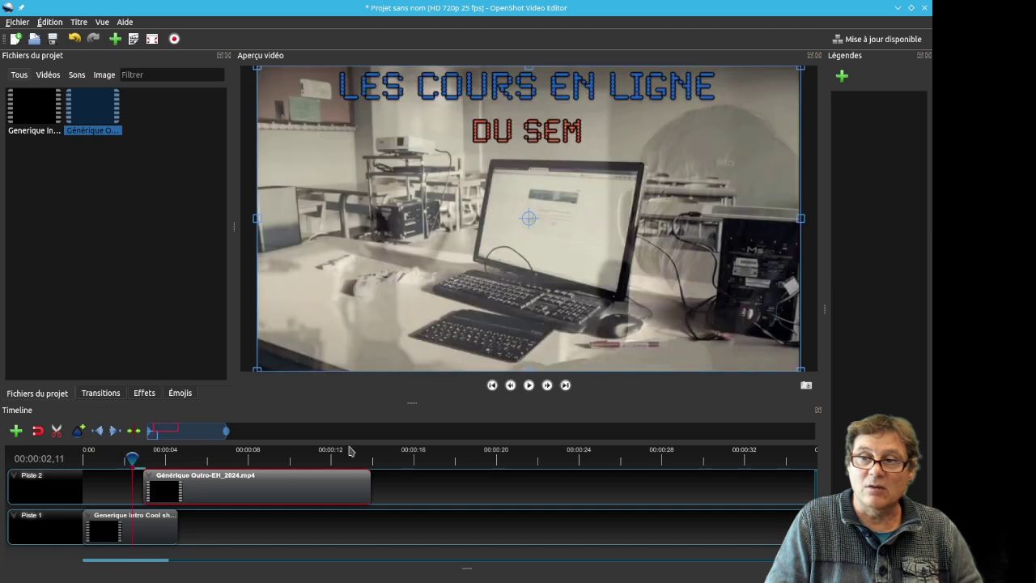
pyautogui.click(529, 385)
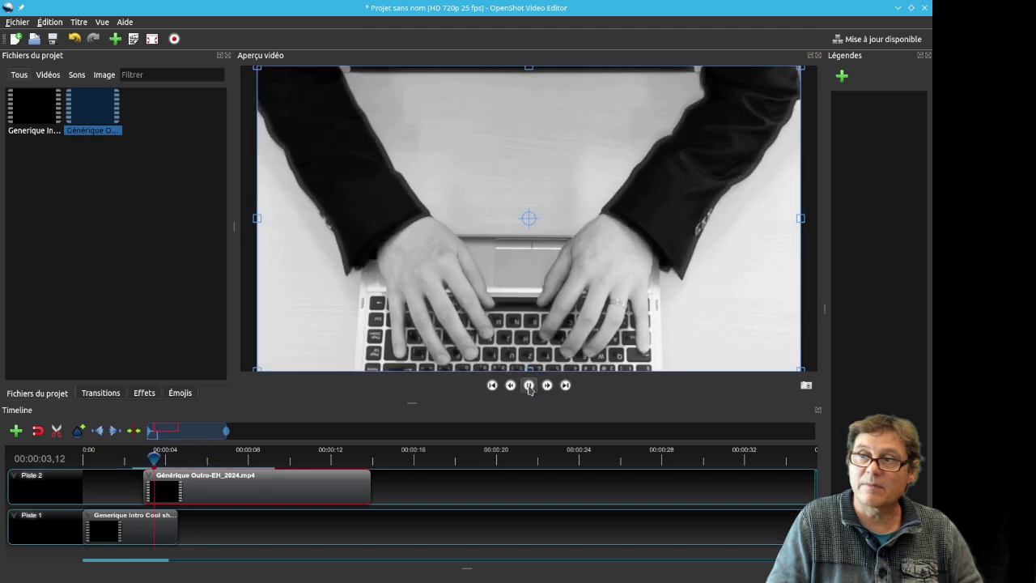
pyautogui.click(528, 385)
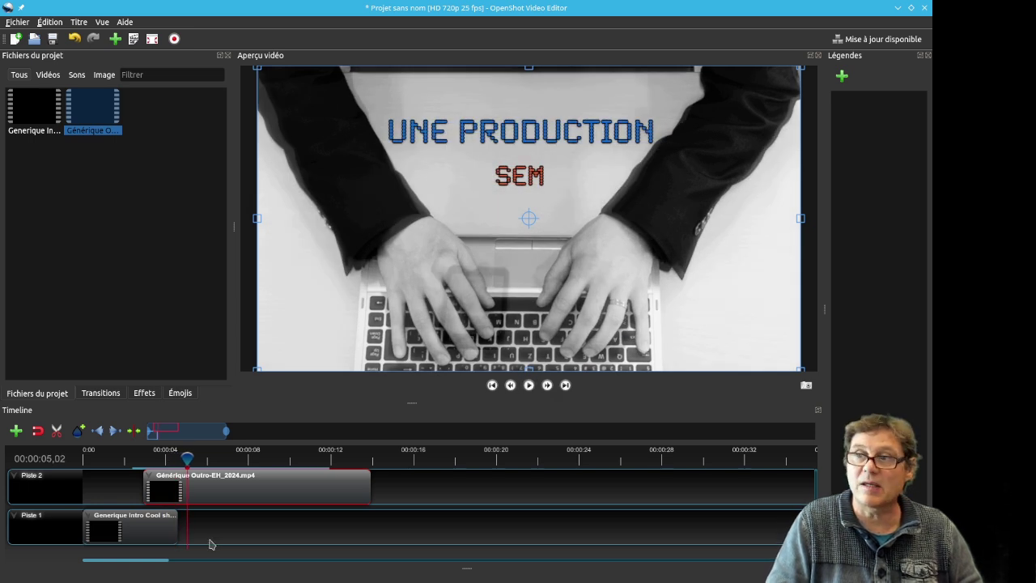
# - Overlap the outro clip with the end of the intro clip on Piste 1 to create a transition, and show the available transitions
pyautogui.moveTo(244, 489); pyautogui.dragTo(234, 529)
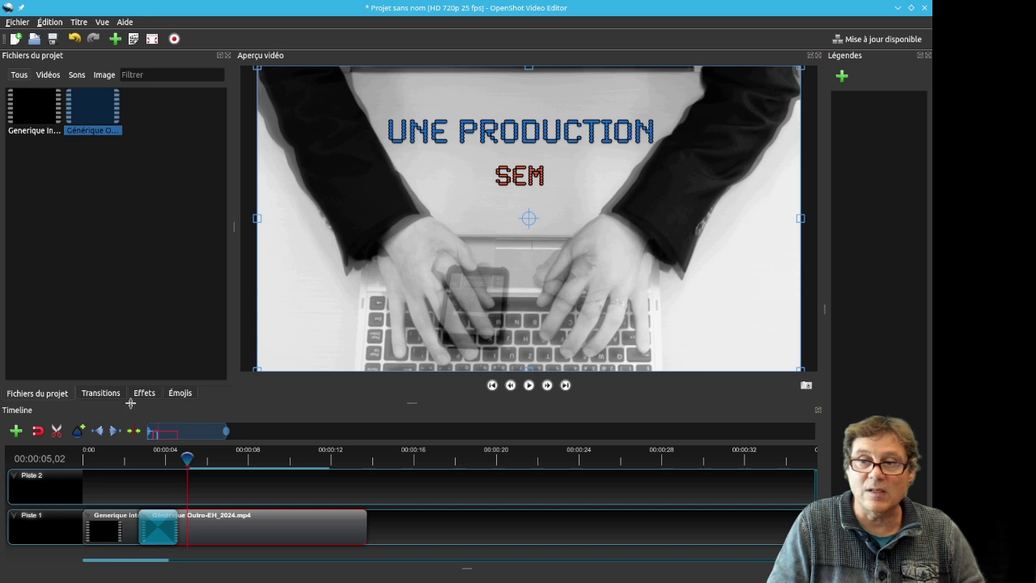
pyautogui.click(101, 393)
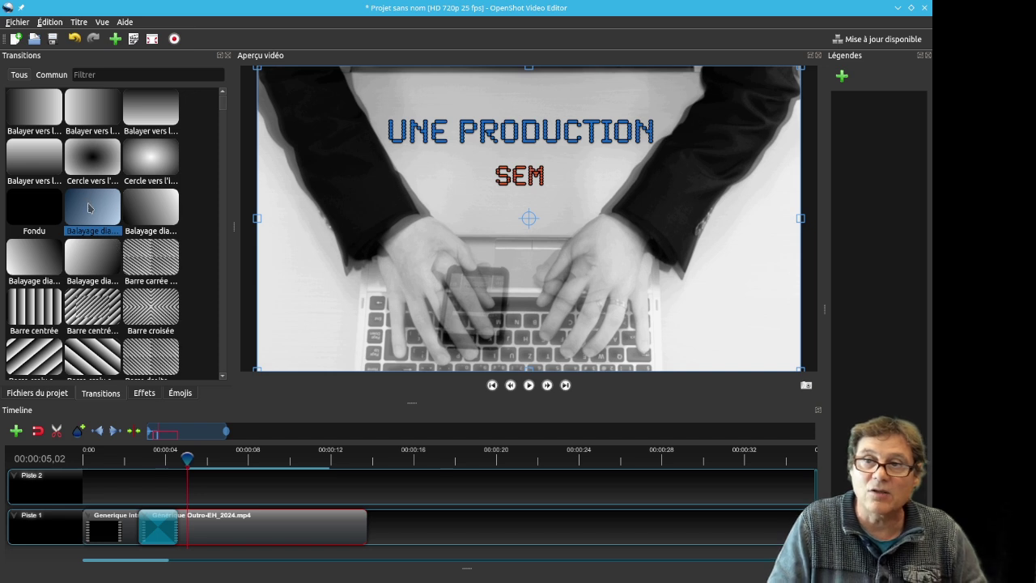
pyautogui.click(45, 262)
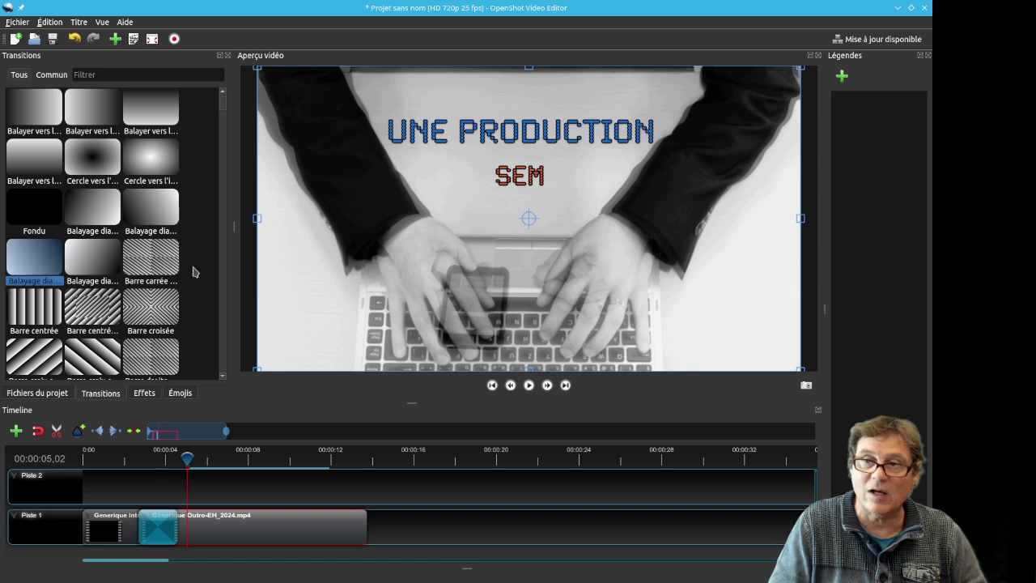
# - Show the properties of the transition between the two clips, then hide and redisplay the properties view
pyautogui.rightClick(156, 538)
pyautogui.click(189, 511)
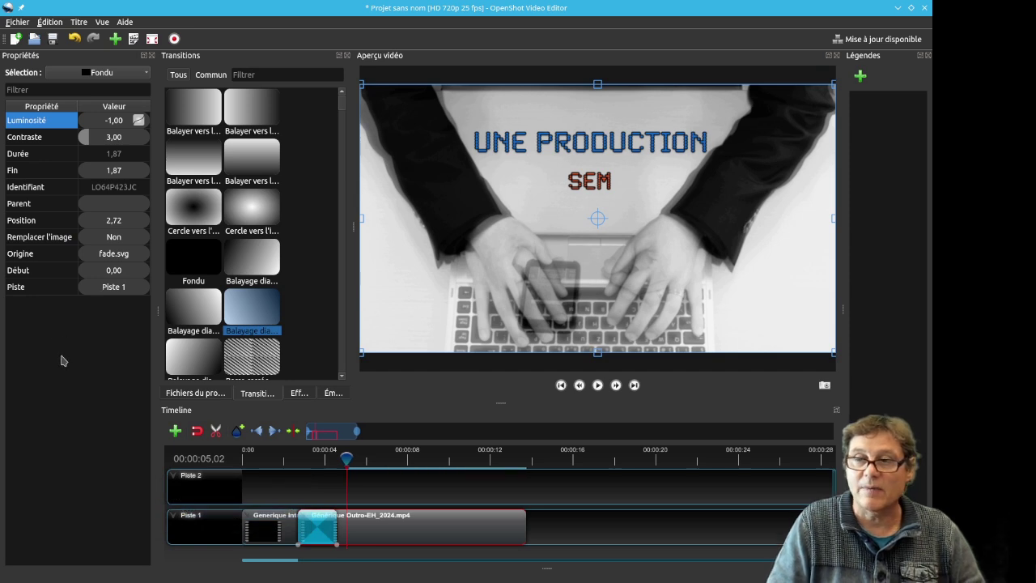
pyautogui.rightClick(353, 232)
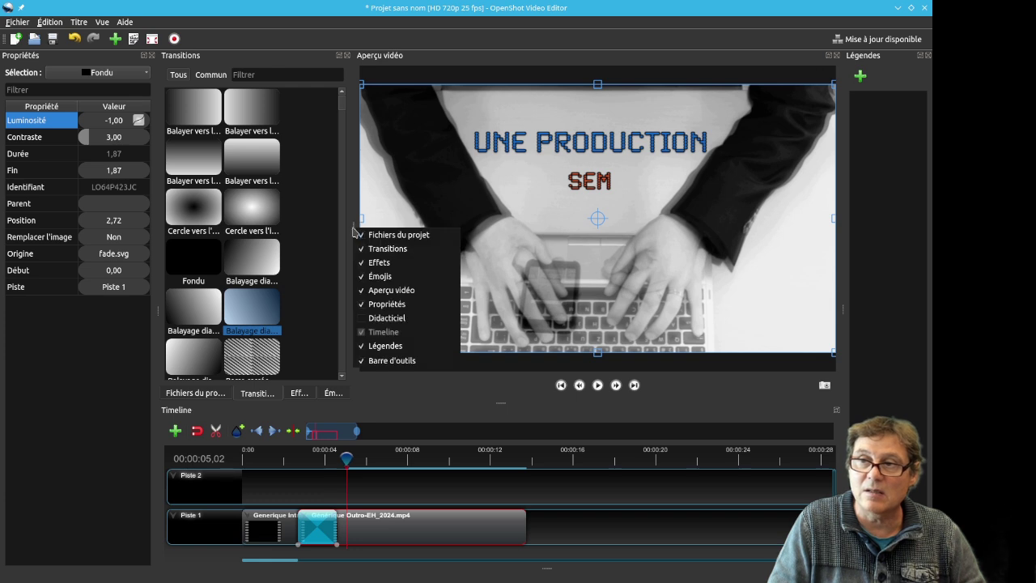
pyautogui.click(362, 306)
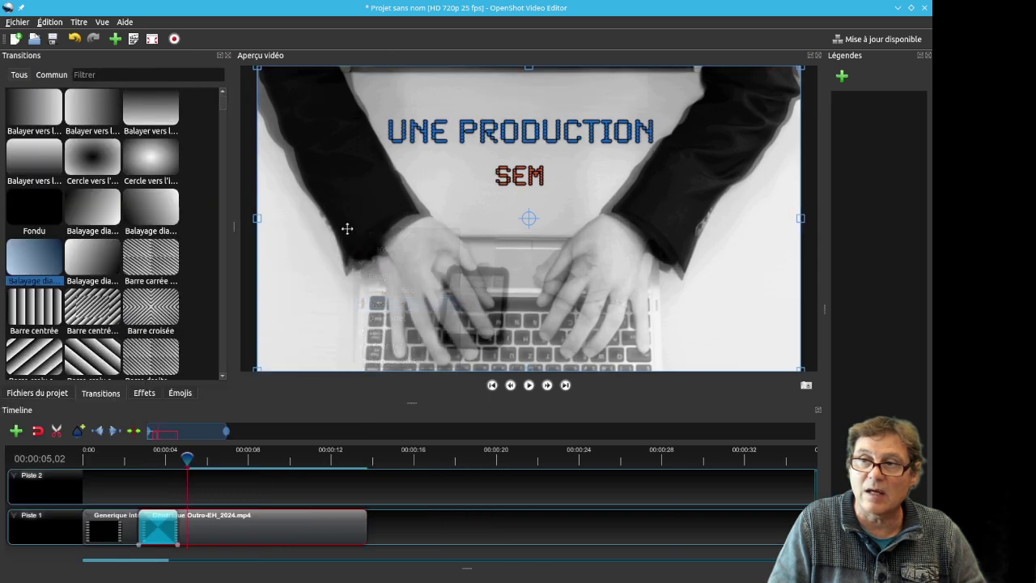
pyautogui.rightClick(234, 232)
pyautogui.click(257, 306)
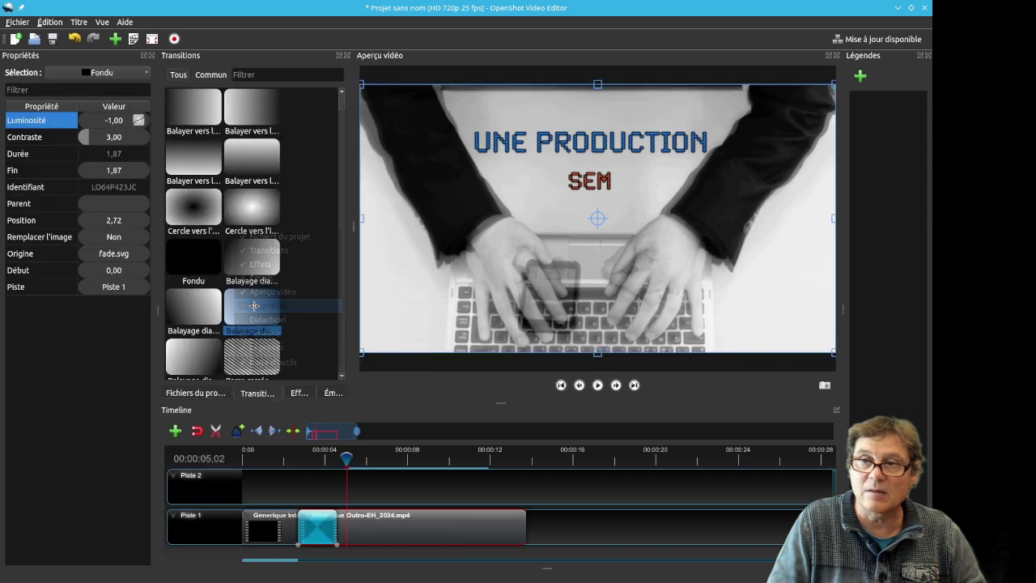
# - Compare the properties shown for the outro clip, for no selection, and for the transition on Piste 1
pyautogui.click(407, 538)
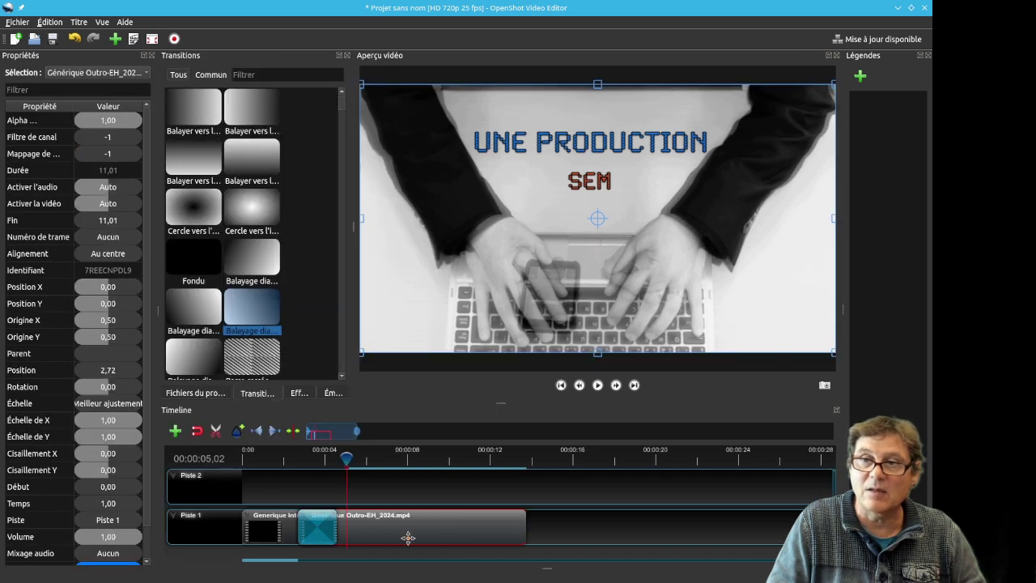
pyautogui.click(599, 541)
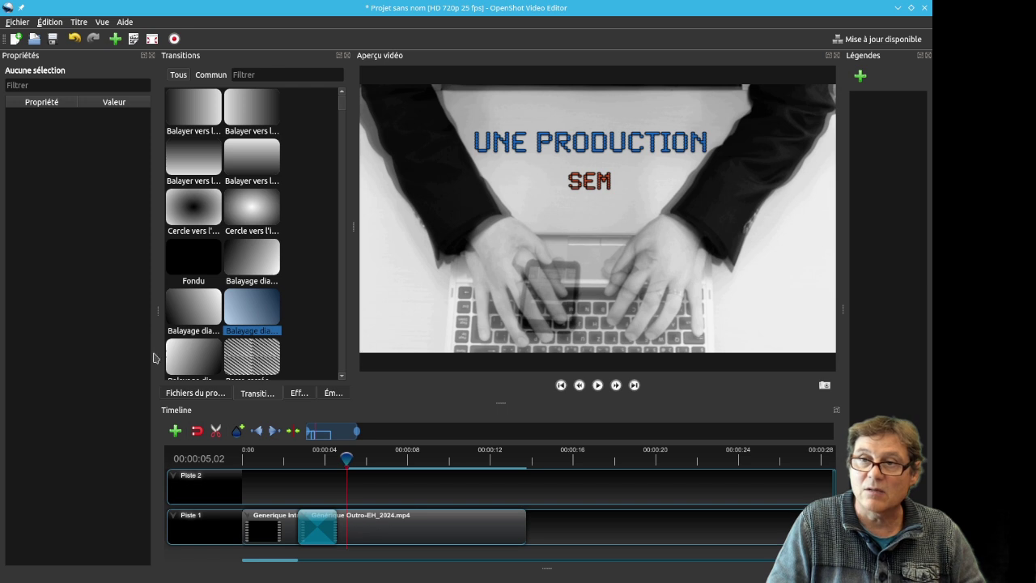
pyautogui.click(314, 525)
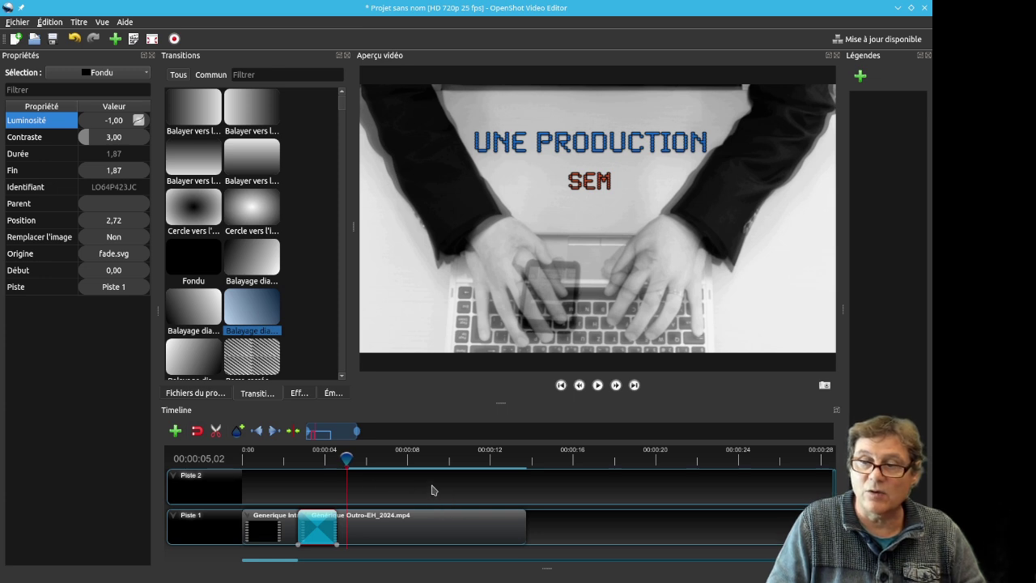
# - Play back the fade between the clips from about 2 seconds and look through the list of available transitions
pyautogui.click(280, 460)
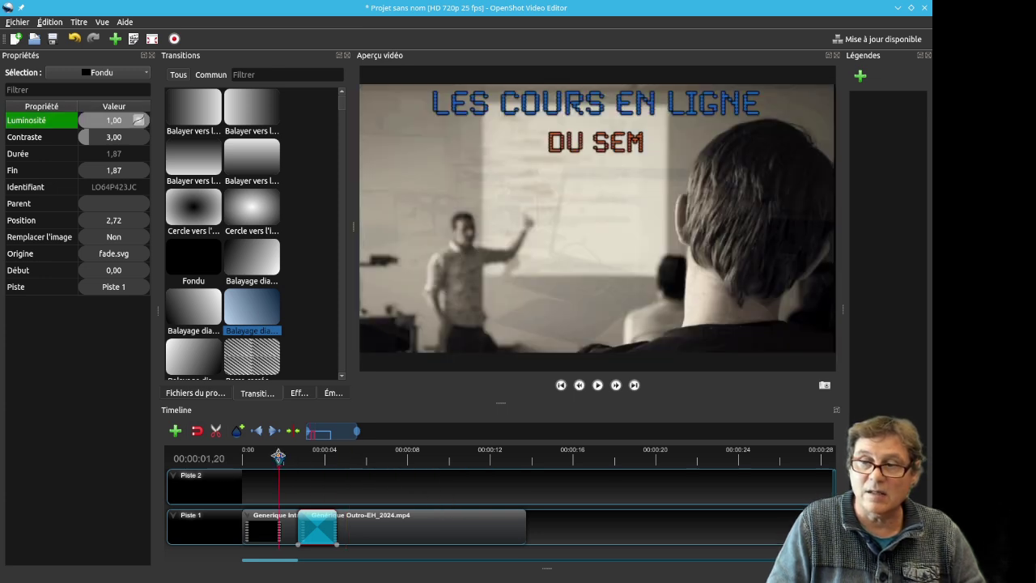
pyautogui.click(598, 385)
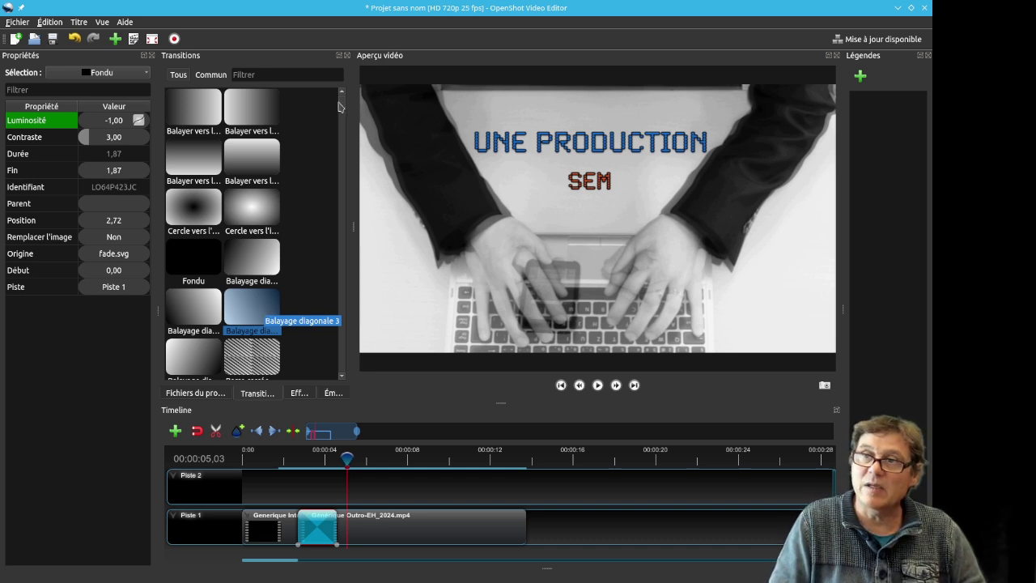
pyautogui.scroll(-15, 337, 130)
pyautogui.scroll(8, 335, 159)
pyautogui.scroll(7, 336, 159)
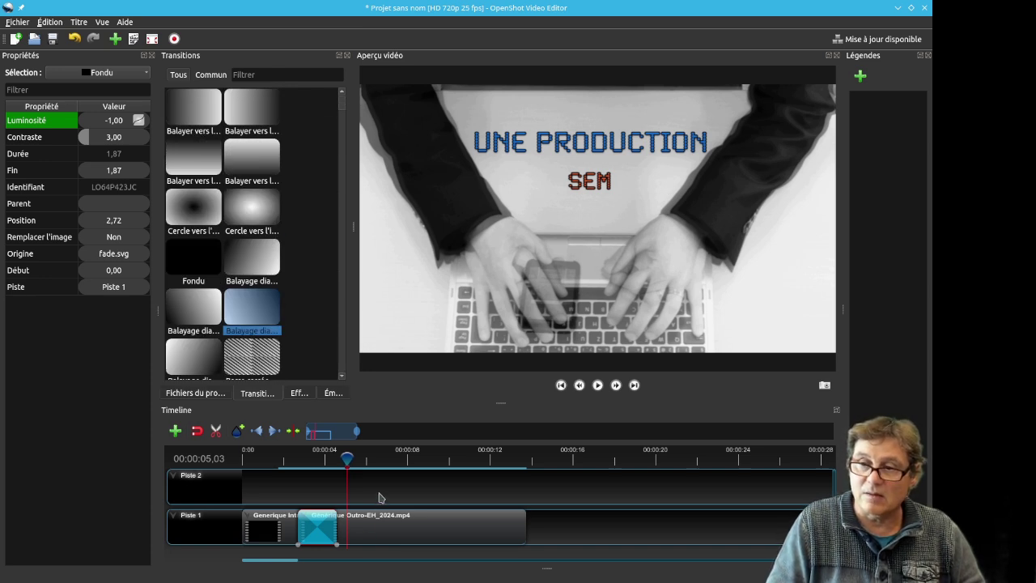
# - Try moving the outro clip and the transition further along Piste 1, and undo the moves
pyautogui.click(397, 527)
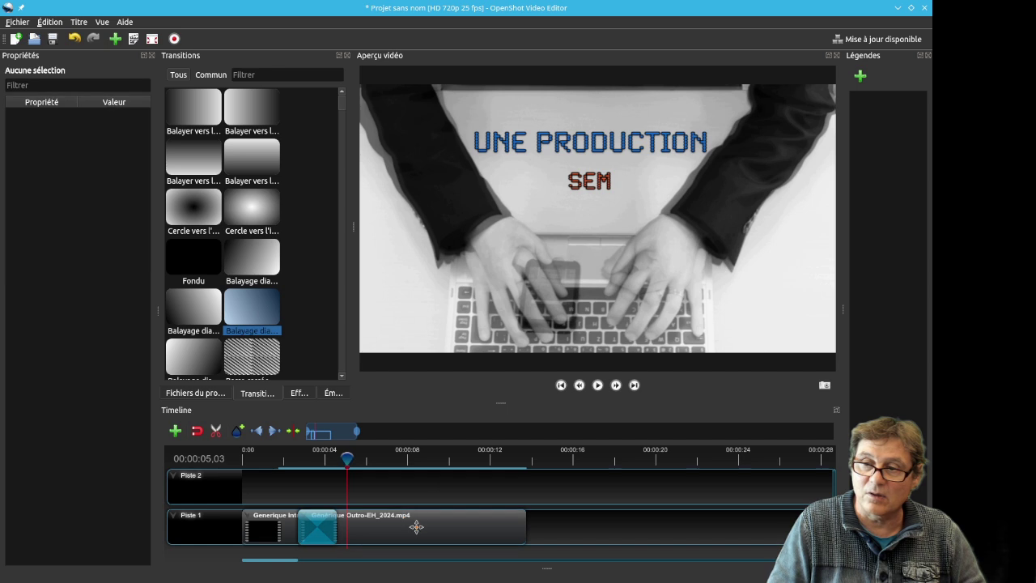
pyautogui.click(324, 528)
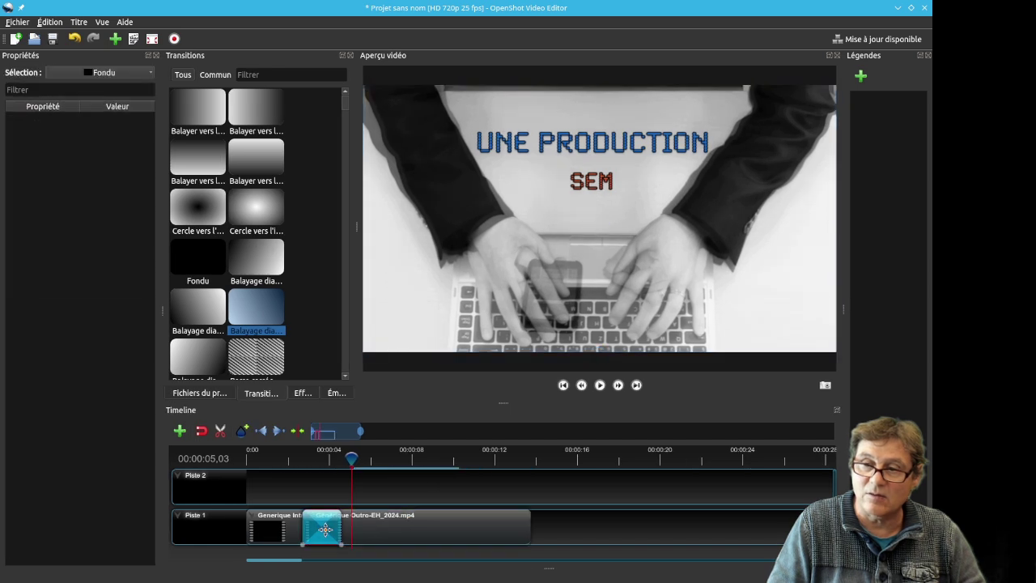
pyautogui.click(277, 530)
pyautogui.moveTo(409, 527); pyautogui.dragTo(487, 528)
pyautogui.moveTo(322, 528); pyautogui.dragTo(397, 544)
pyautogui.hotkey('ctrl', 'z')
pyautogui.hotkey('ctrl', 'z')
pyautogui.hotkey('ctrl', 'z')
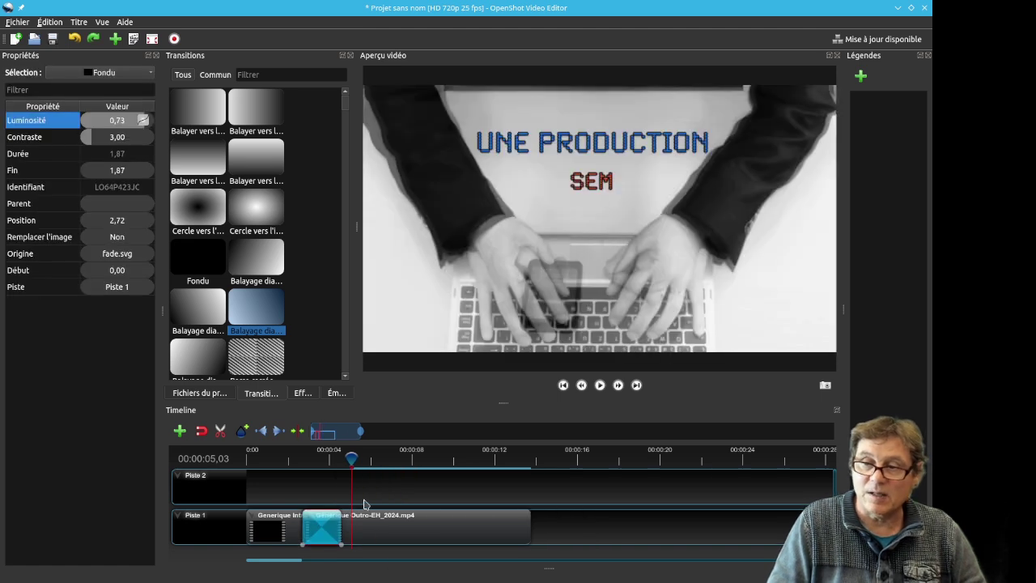
# - Widen the effects list and apply the Légende effect to the outro clip on Piste 1
pyautogui.click(300, 396)
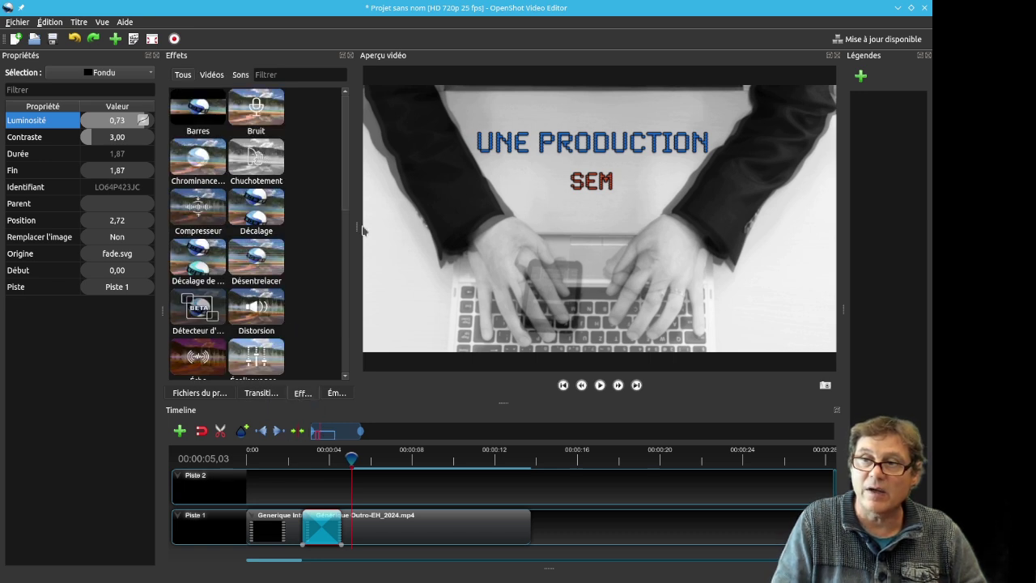
pyautogui.moveTo(356, 224); pyautogui.dragTo(392, 225)
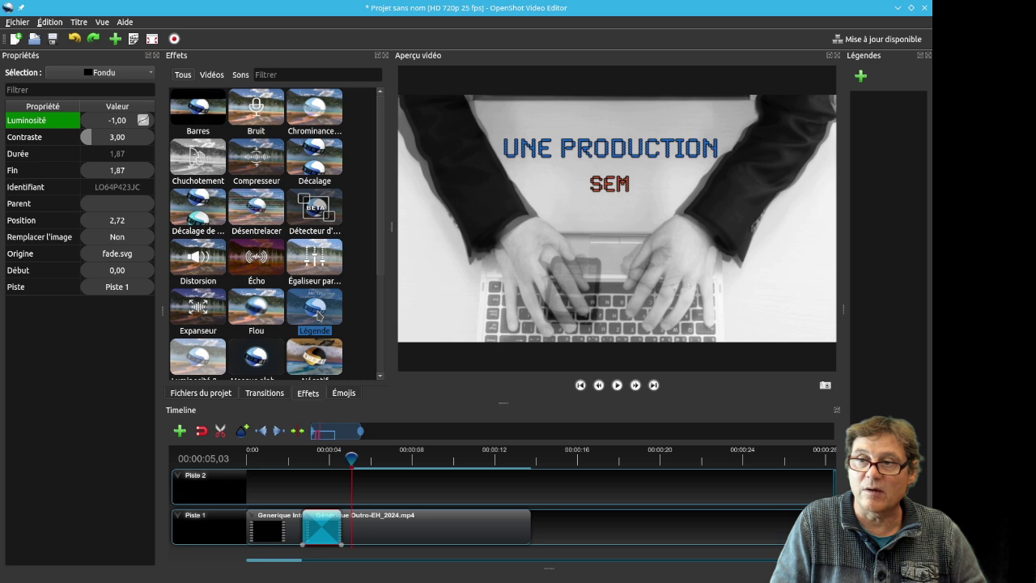
pyautogui.moveTo(319, 316); pyautogui.dragTo(426, 515)
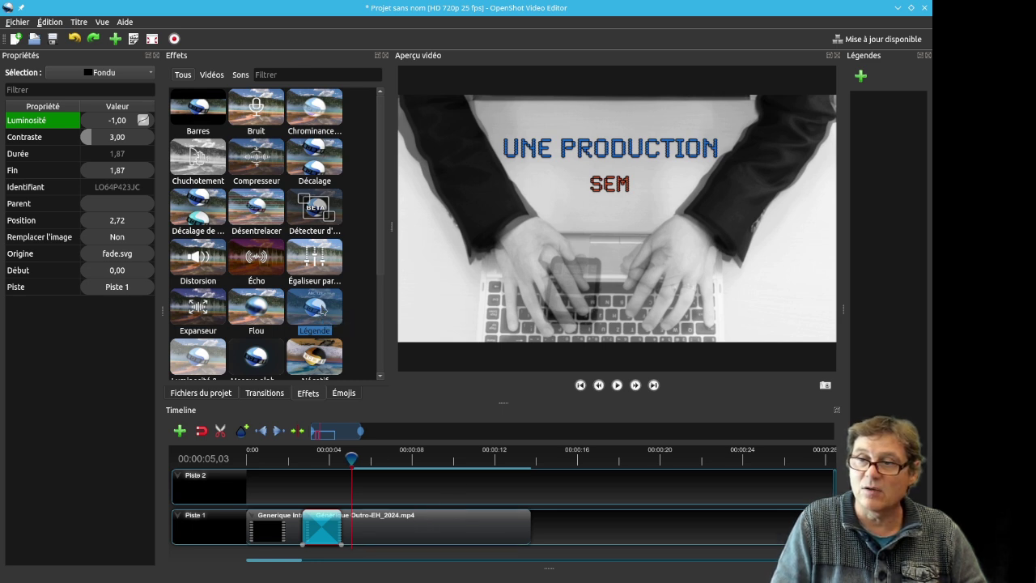
pyautogui.moveTo(316, 312); pyautogui.dragTo(406, 526)
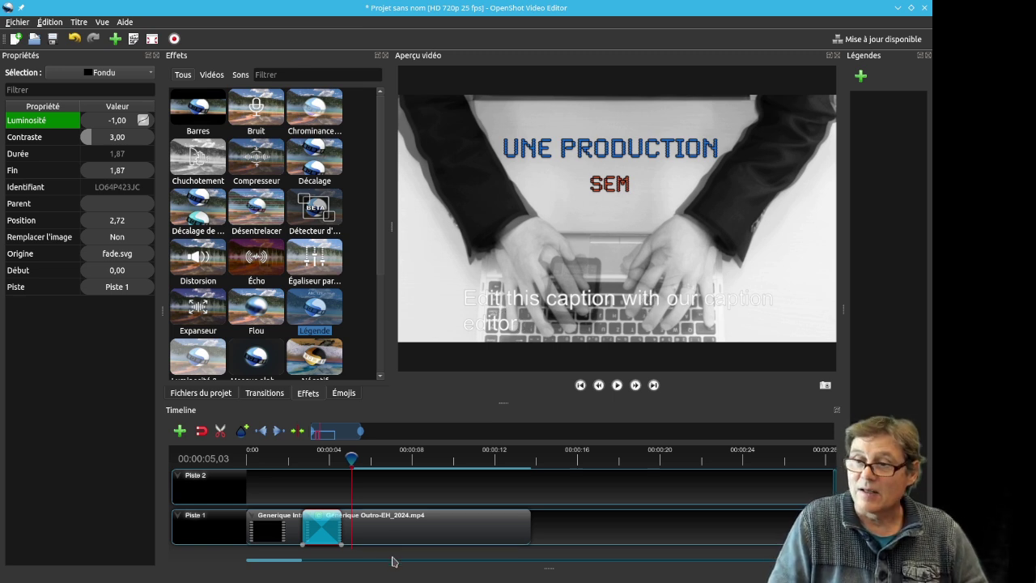
# - Move the outro clip along Piste 1 so it starts after the transition, at position 4.88
pyautogui.click(397, 518)
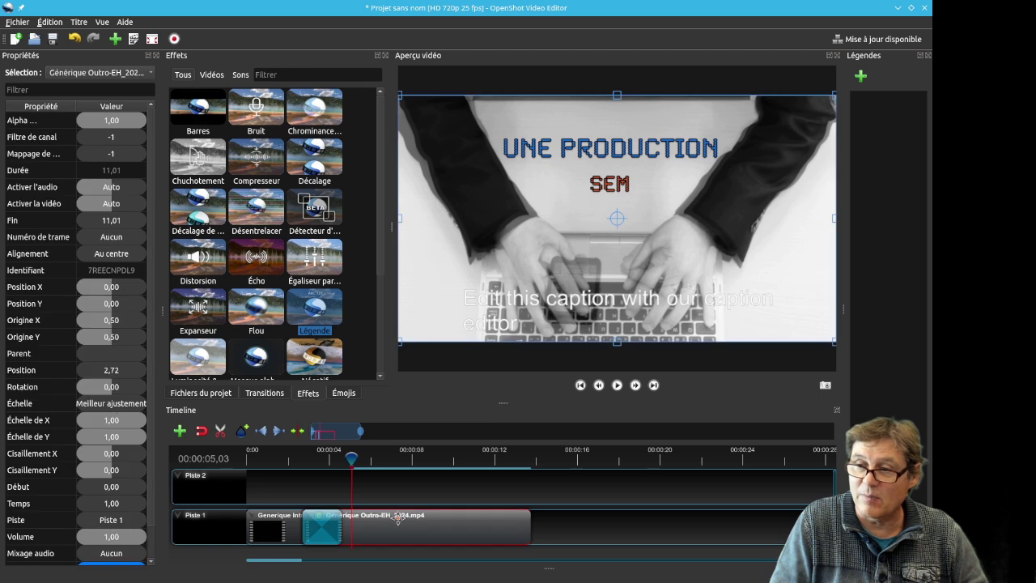
pyautogui.moveTo(396, 518); pyautogui.dragTo(440, 518)
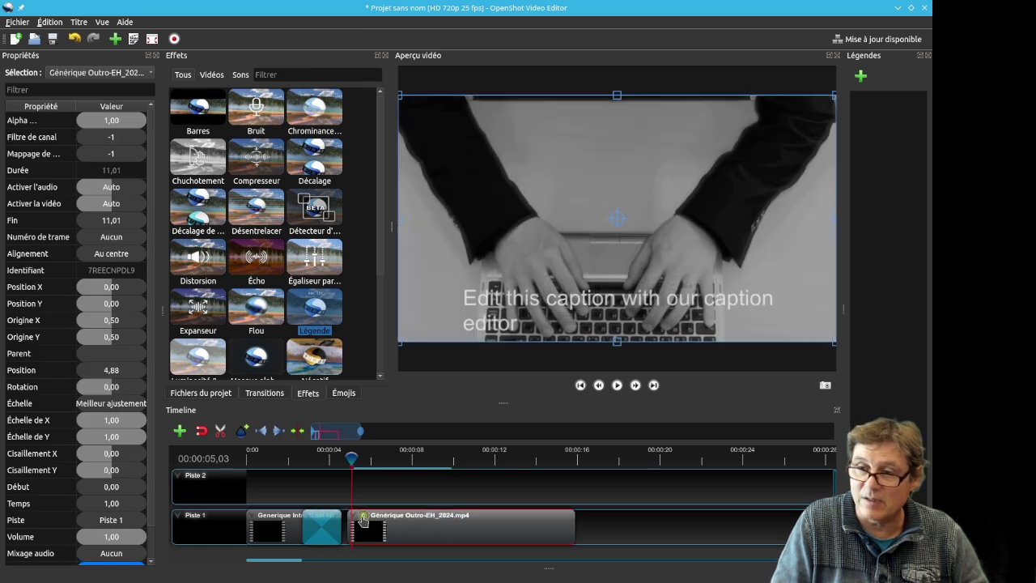
# - Replace the outro clip's placeholder caption text with "Texte de légende" and play back the captioned clip
pyautogui.click(363, 517)
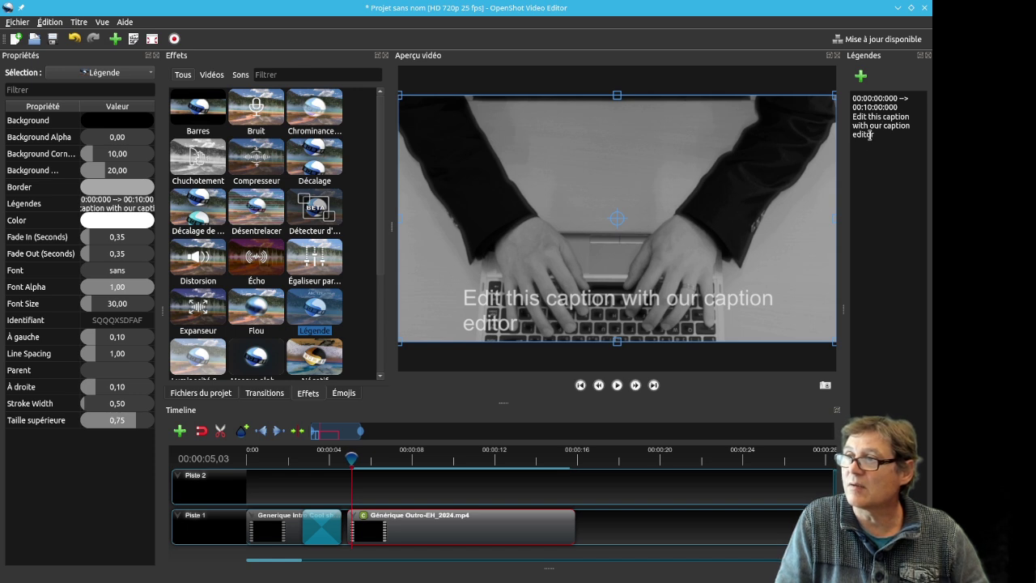
pyautogui.moveTo(871, 134); pyautogui.dragTo(856, 120)
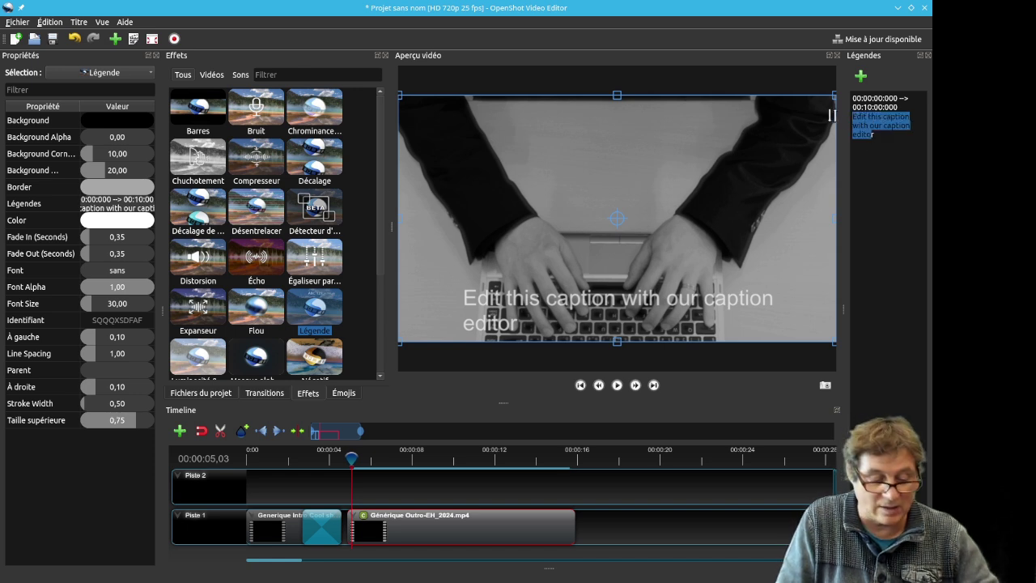
pyautogui.press('BackSpace')
pyautogui.press('Delete')
pyautogui.write('Te')
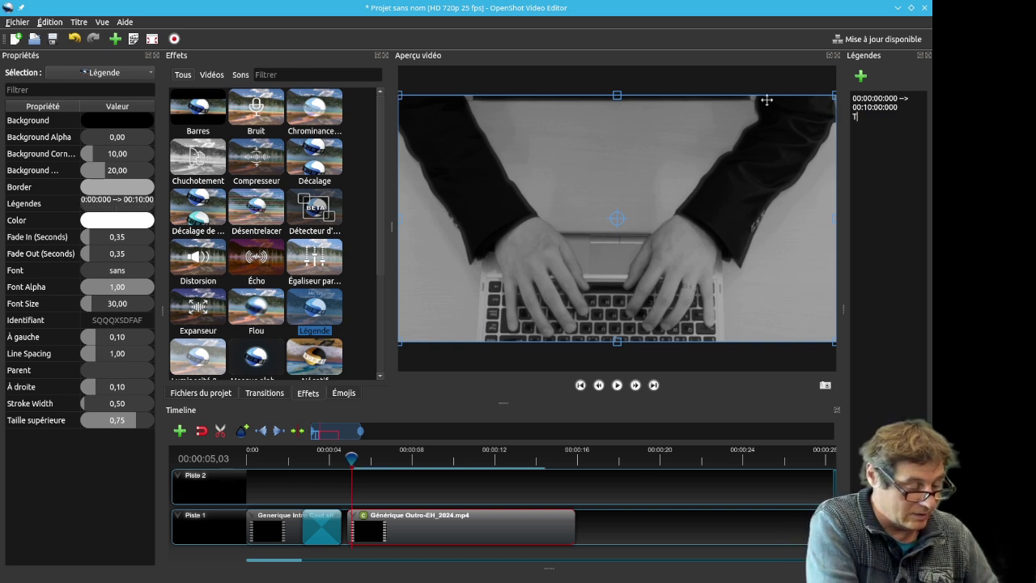
pyautogui.write('e ')
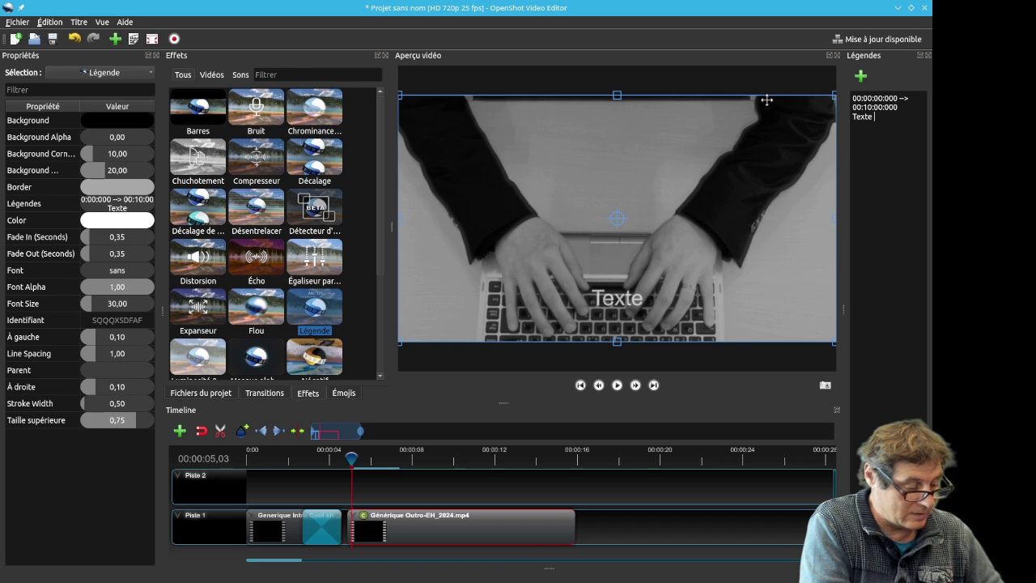
pyautogui.write('de légent')
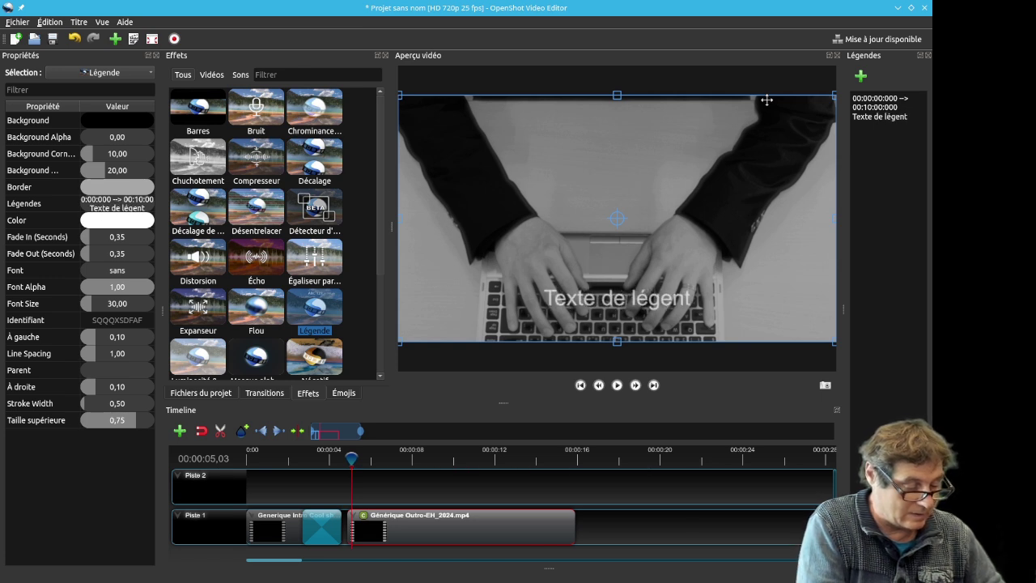
pyautogui.press('BackSpace')
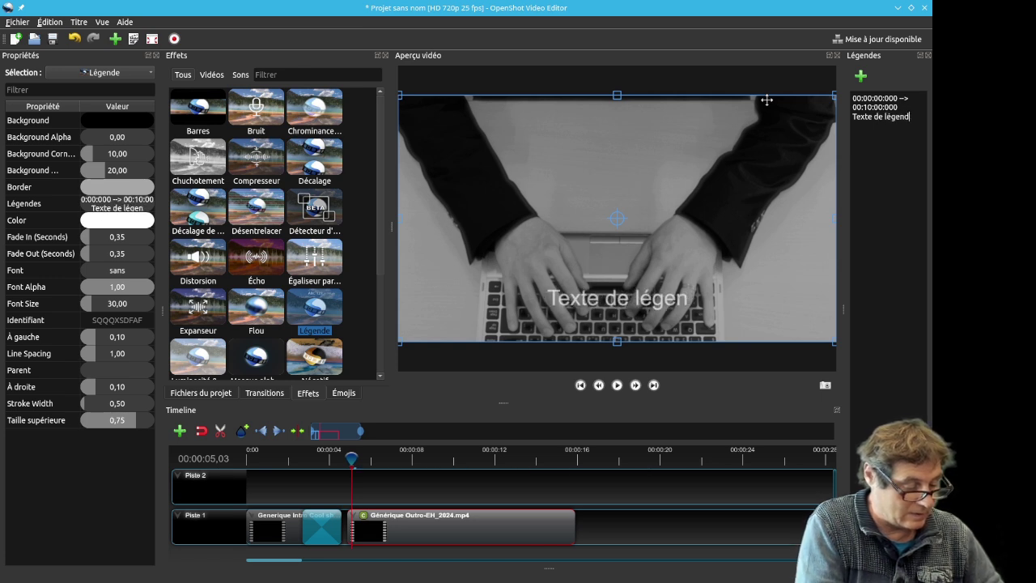
pyautogui.write('de')
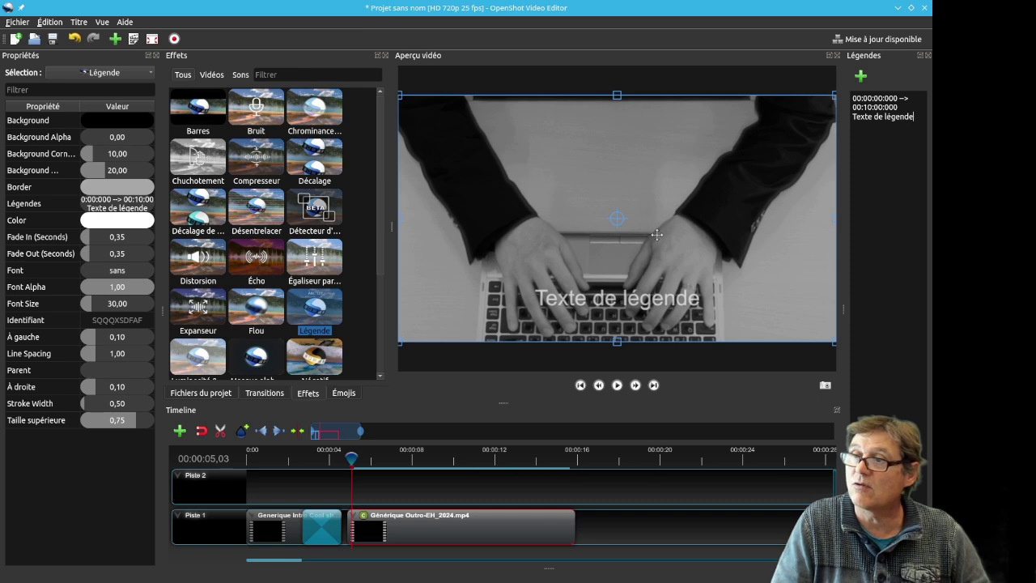
pyautogui.click(617, 386)
pyautogui.click(617, 386)
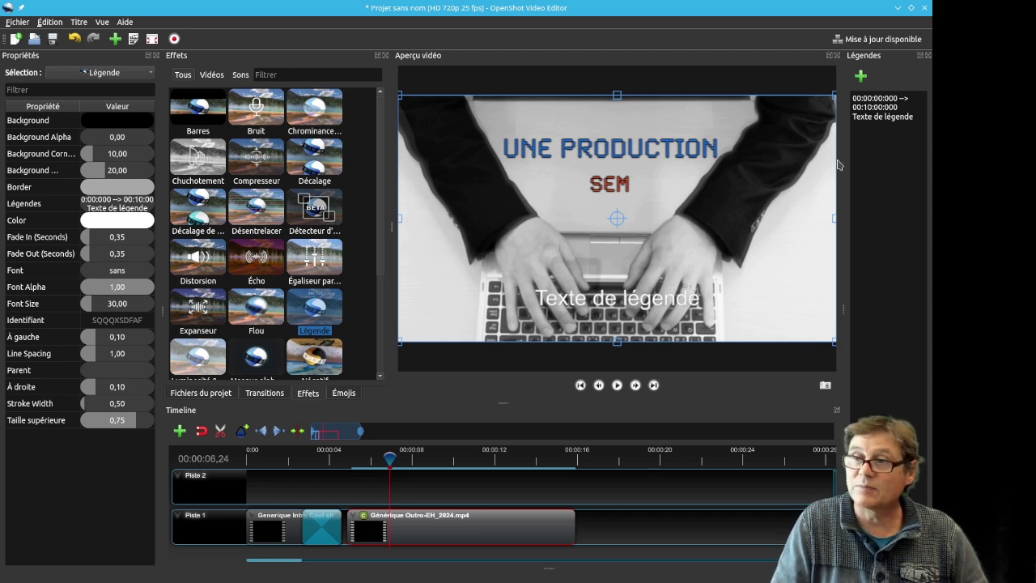
# - Move the outro clip further along Piste 1 and place the crying cat emoji in the gap, with a duration of 2.66 seconds
pyautogui.click(344, 393)
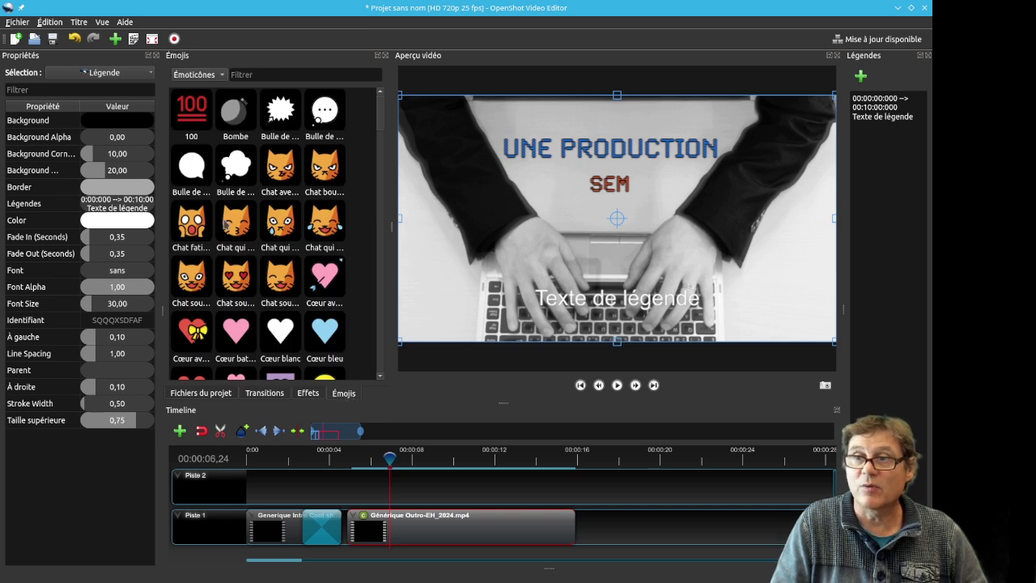
pyautogui.moveTo(482, 528); pyautogui.dragTo(593, 528)
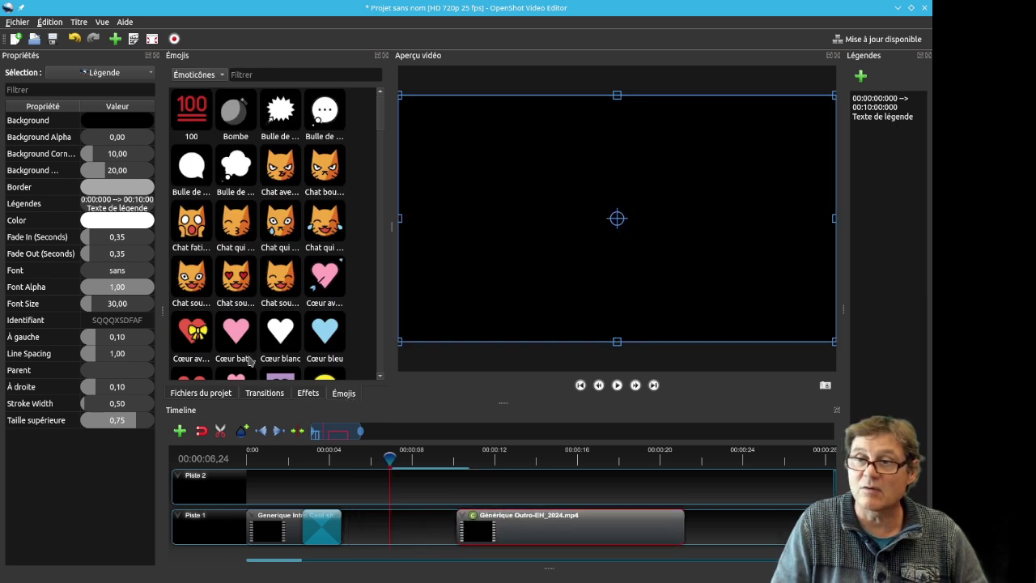
pyautogui.moveTo(277, 217); pyautogui.dragTo(423, 528)
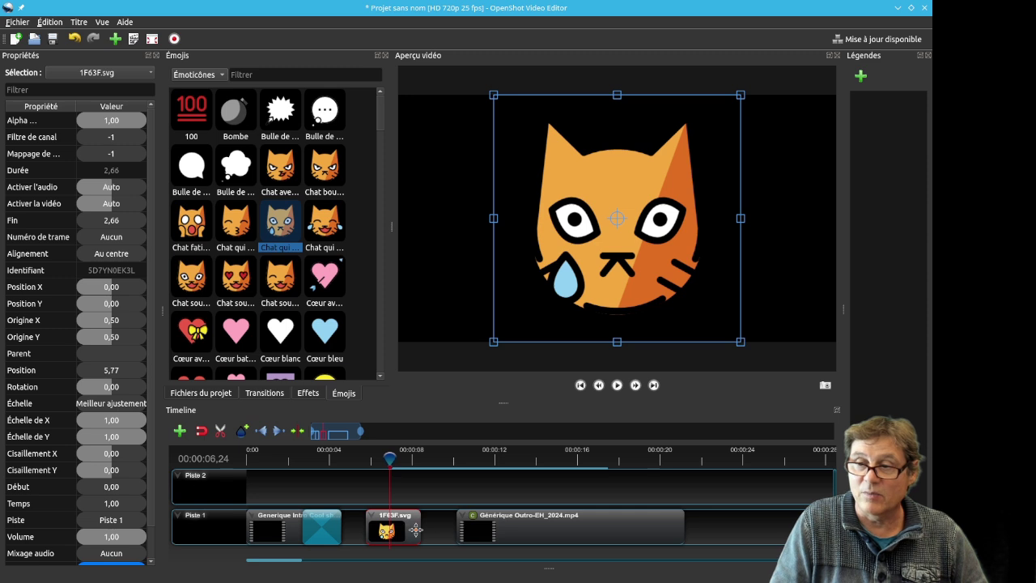
pyautogui.moveTo(412, 526)
pyautogui.mouseDown()
pyautogui.moveTo(389, 526)
pyautogui.moveTo(411, 526)
pyautogui.mouseUp()
# - Delete the transition on the intro clip and close the gaps on Piste 1, placing the emoji directly after the intro and the outro at position 7.24
pyautogui.click(324, 524)
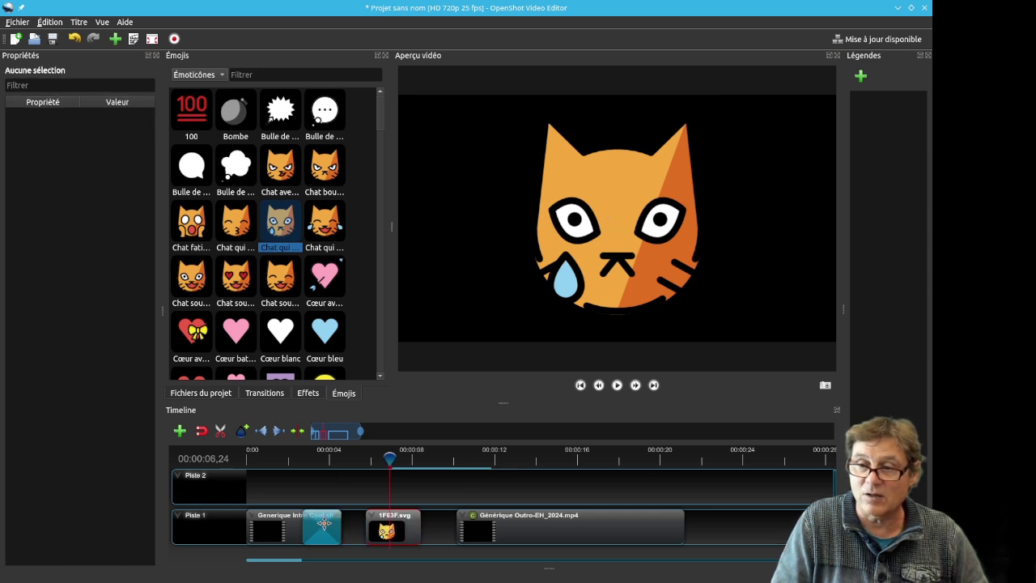
pyautogui.press('Delete')
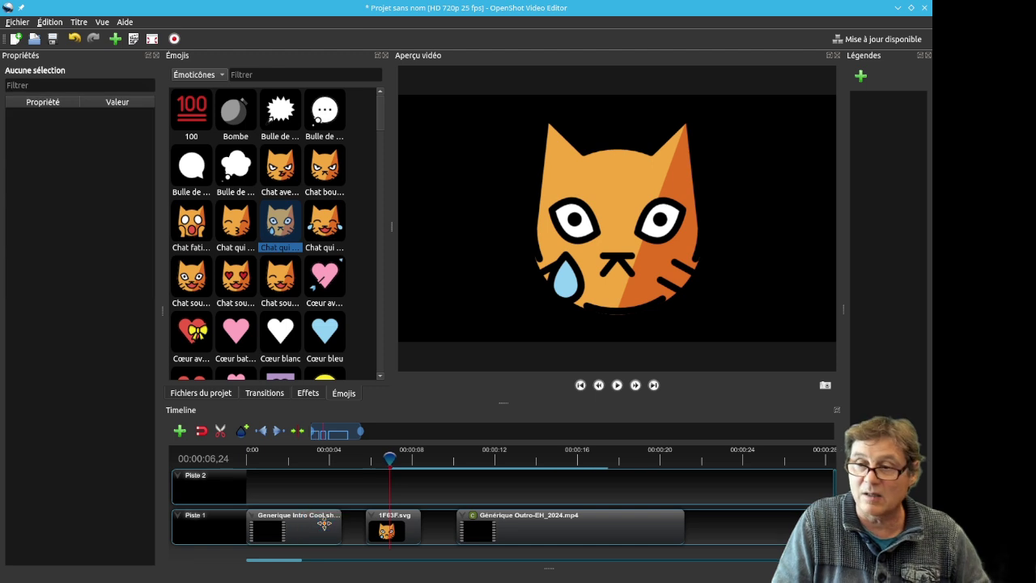
pyautogui.moveTo(375, 525)
pyautogui.mouseDown()
pyautogui.moveTo(348, 522)
pyautogui.moveTo(361, 525)
pyautogui.mouseUp()
pyautogui.moveTo(486, 531); pyautogui.dragTo(424, 530)
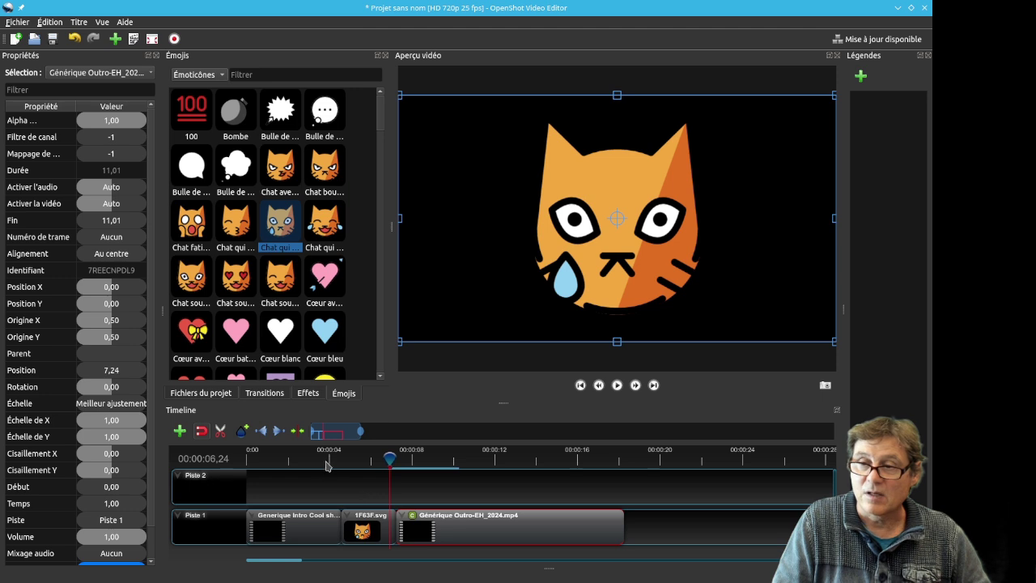
# - Play back the sequence from the end of the intro clip through the emoji into the captioned outro, and pause
pyautogui.click(323, 459)
pyautogui.click(618, 388)
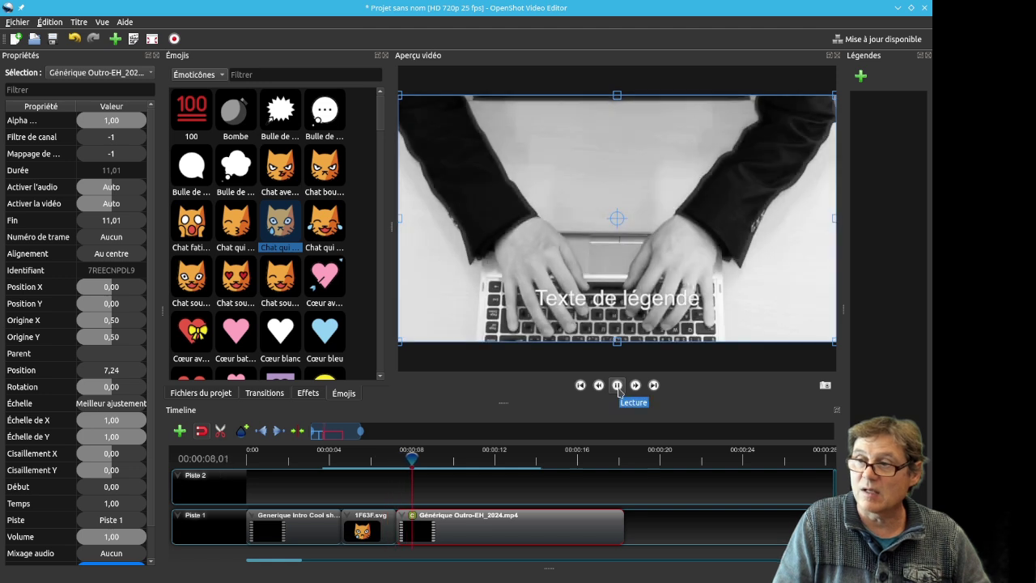
pyautogui.click(619, 392)
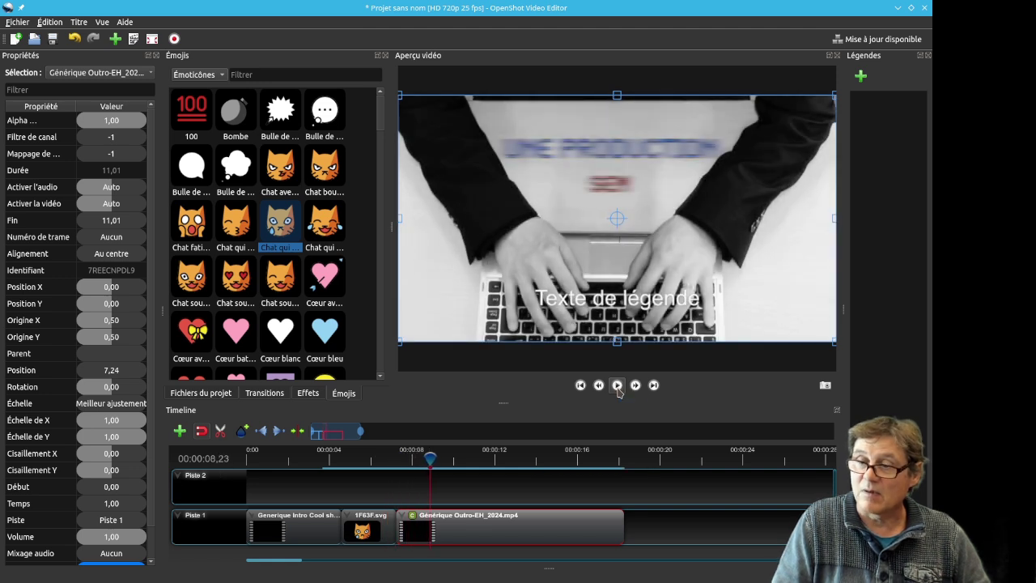